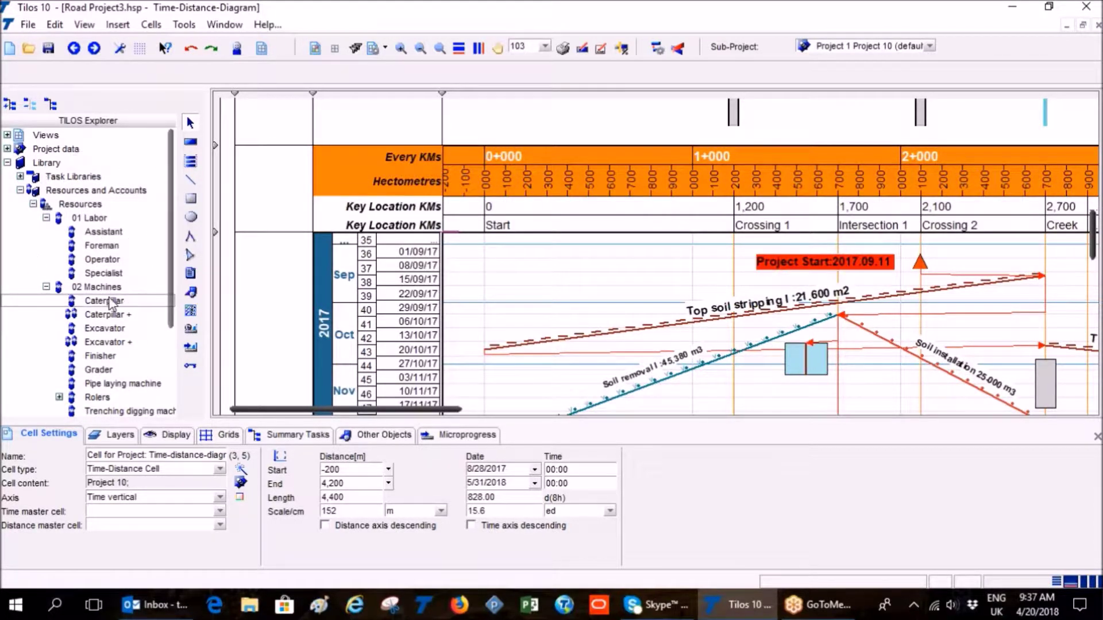
scroll(115, 313, down, 3)
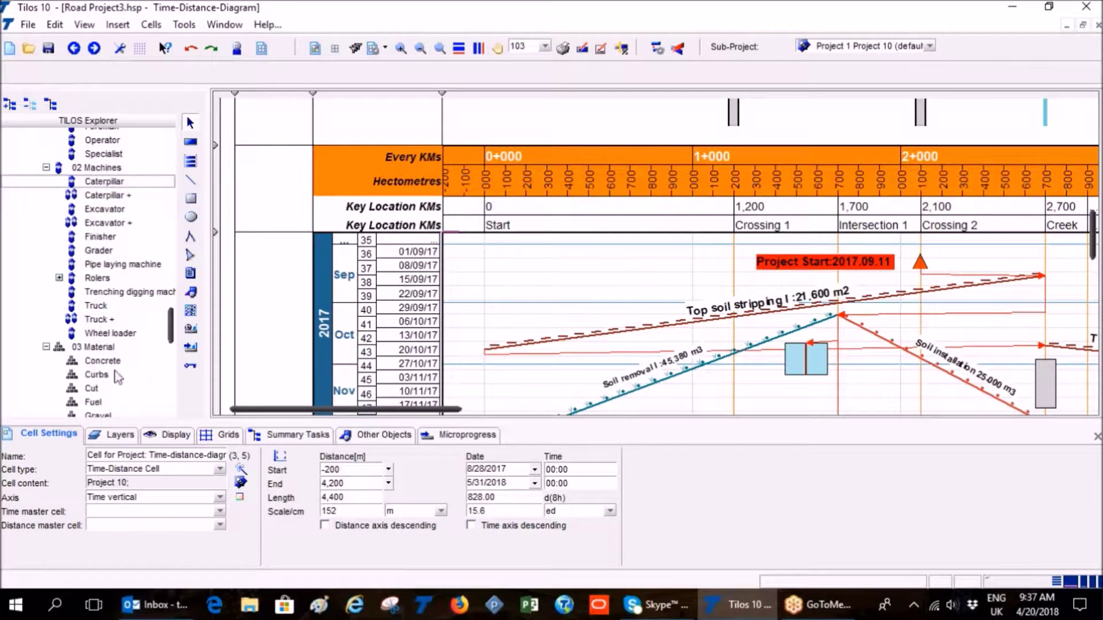
scroll(120, 374, up, 1)
scroll(120, 373, up, 2)
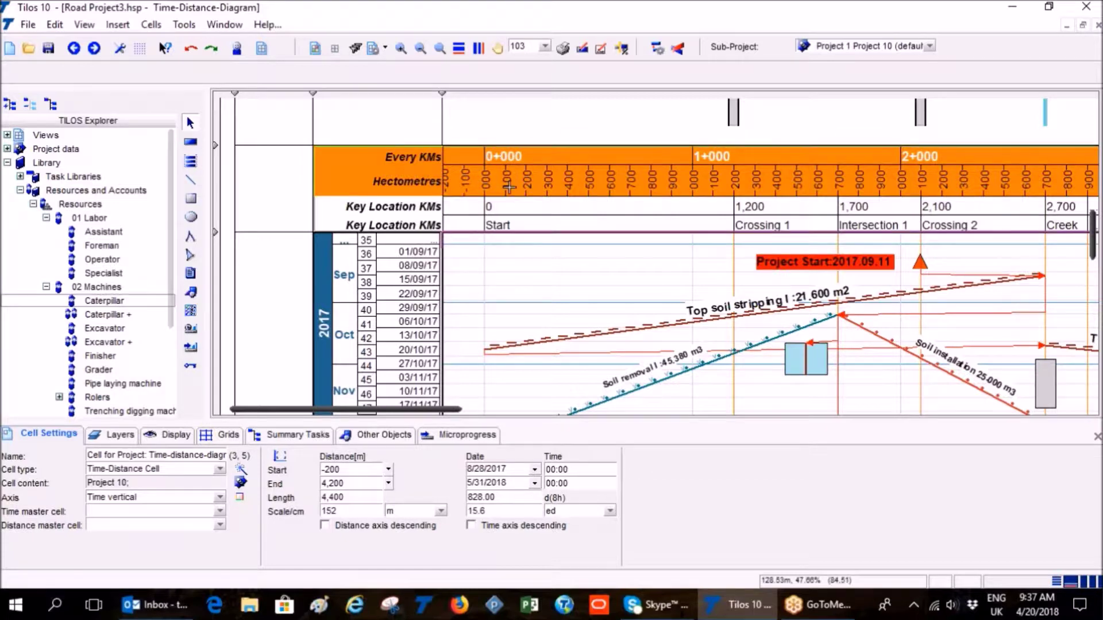
Select the Top soil stripping I task in the time-distance diagram and show its planned resource allocations.
click(740, 317)
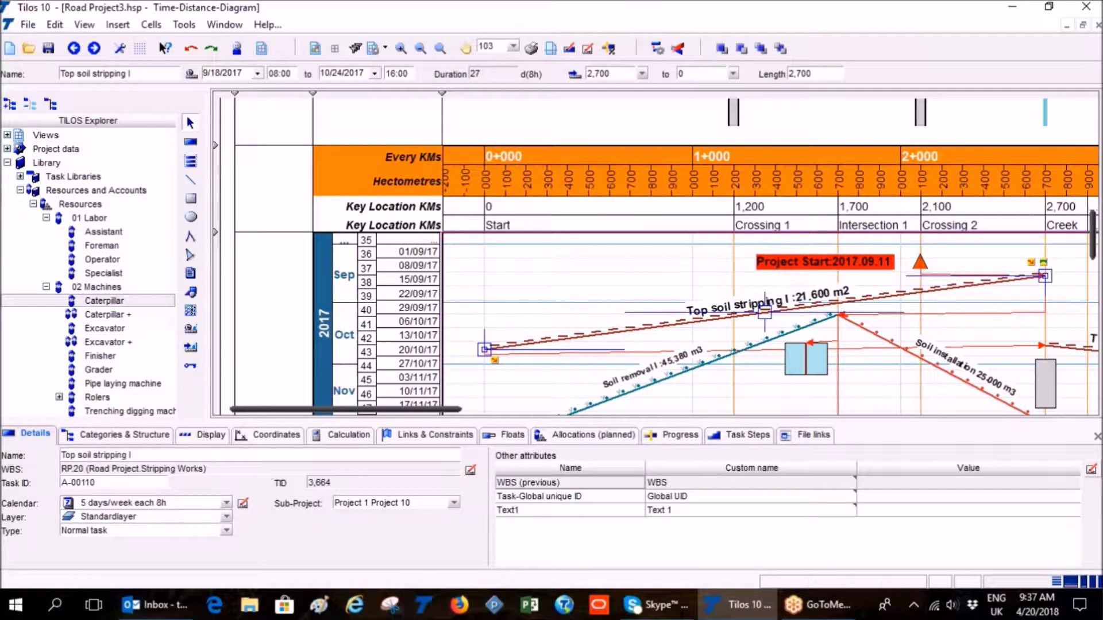
click(584, 437)
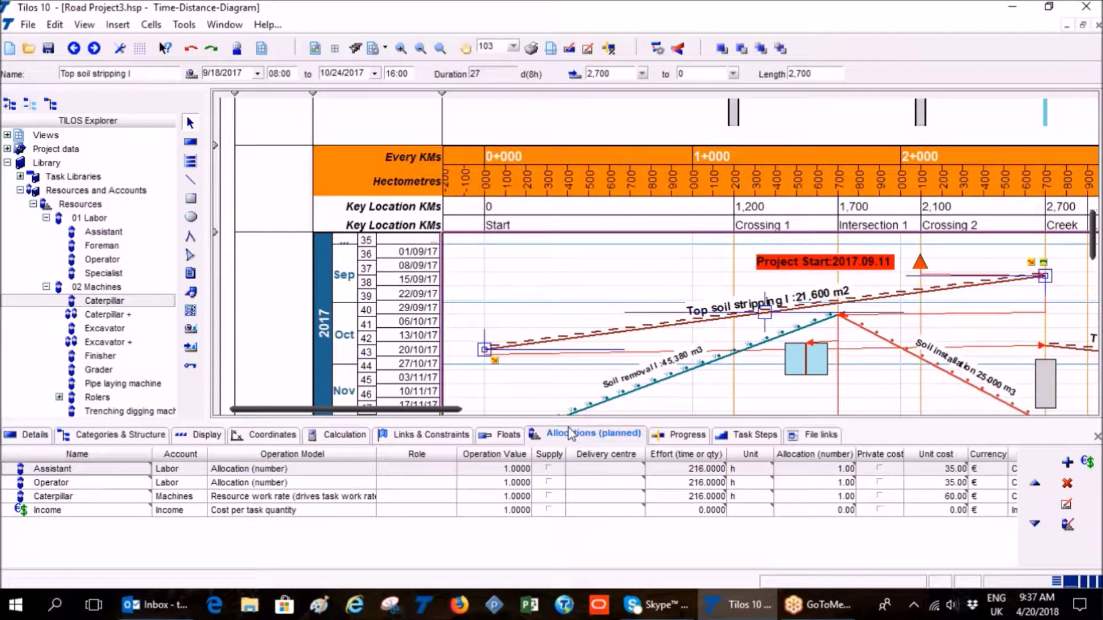
click(104, 487)
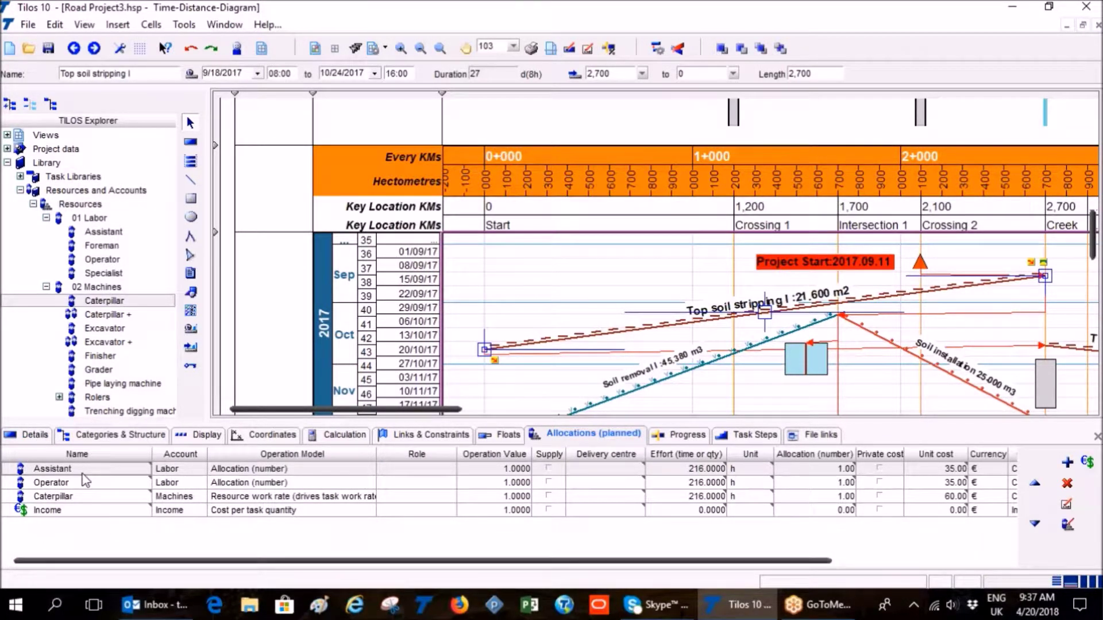
click(78, 490)
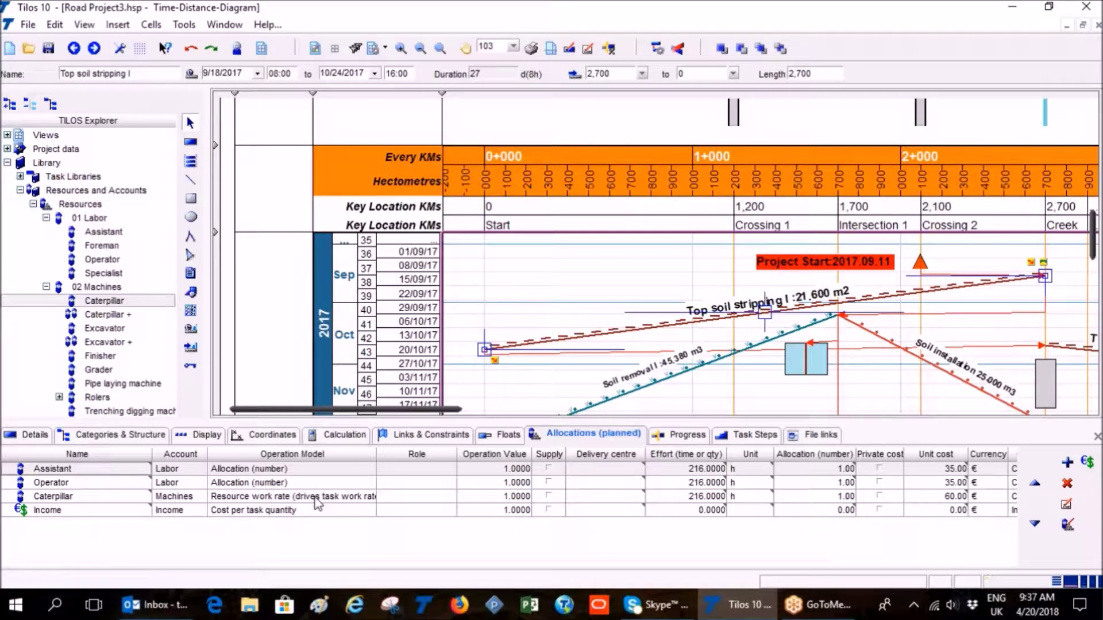
Change the operation model of the task's Caterpillar allocation to Allocation (number).
click(372, 498)
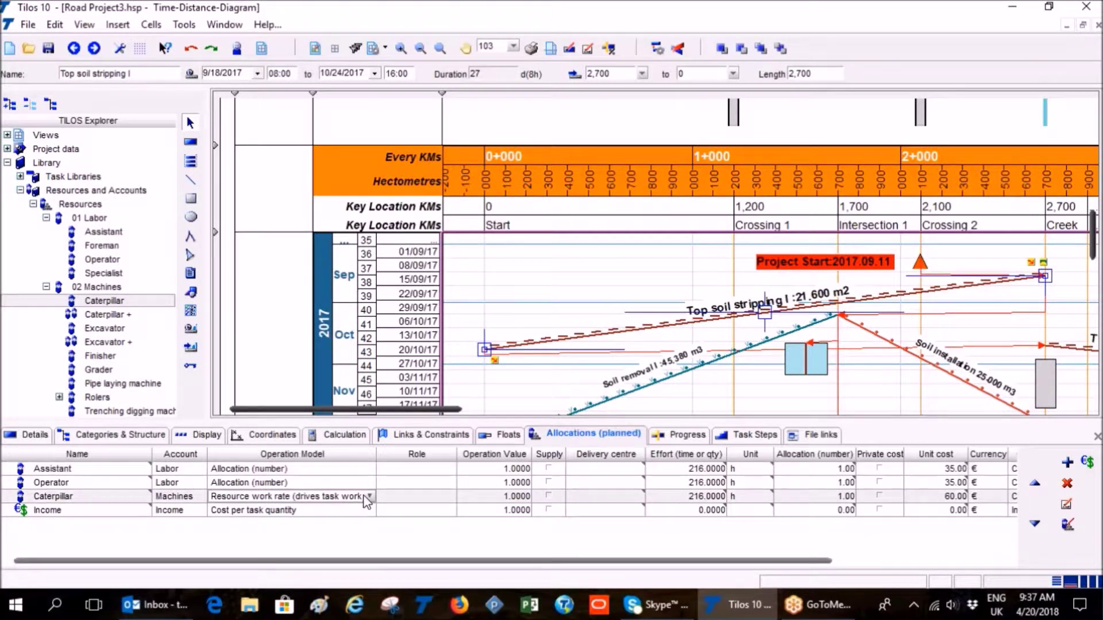
click(370, 496)
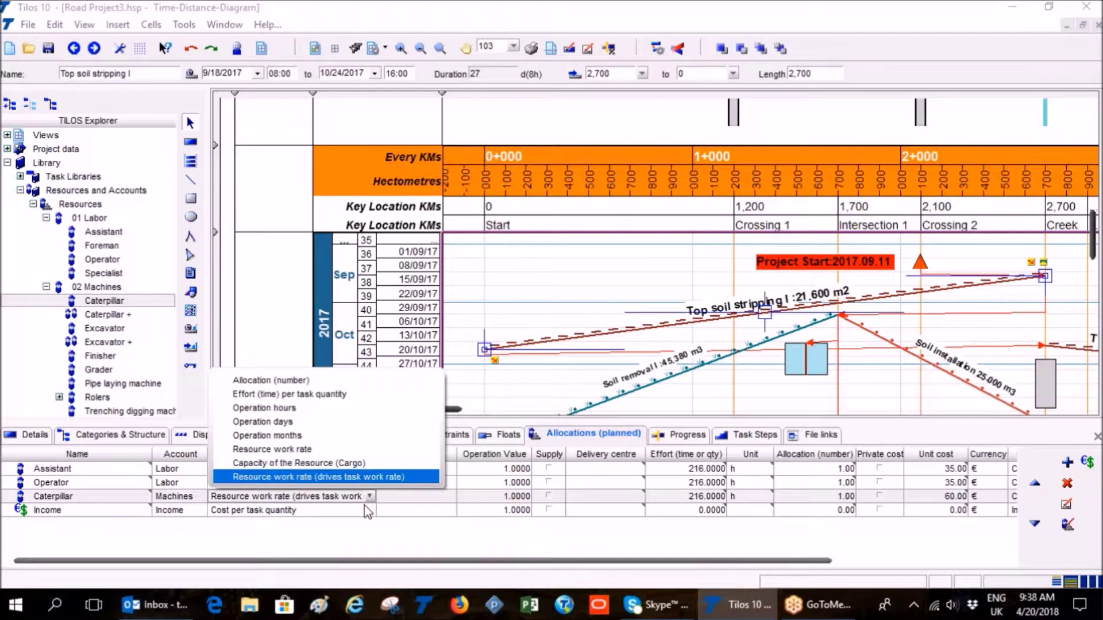
click(368, 499)
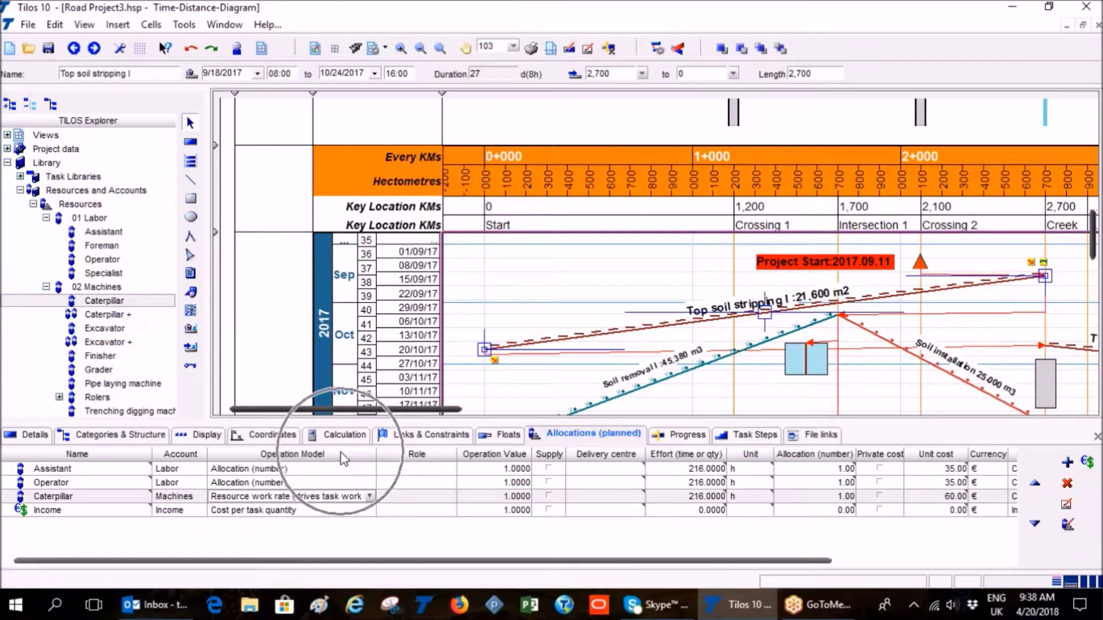
click(369, 496)
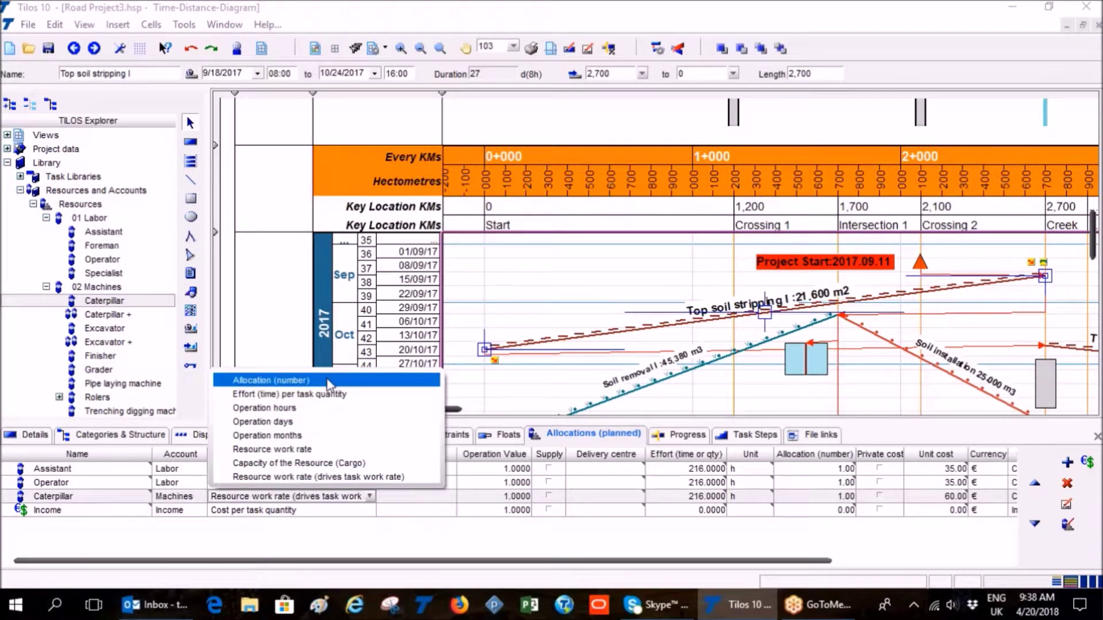
click(270, 381)
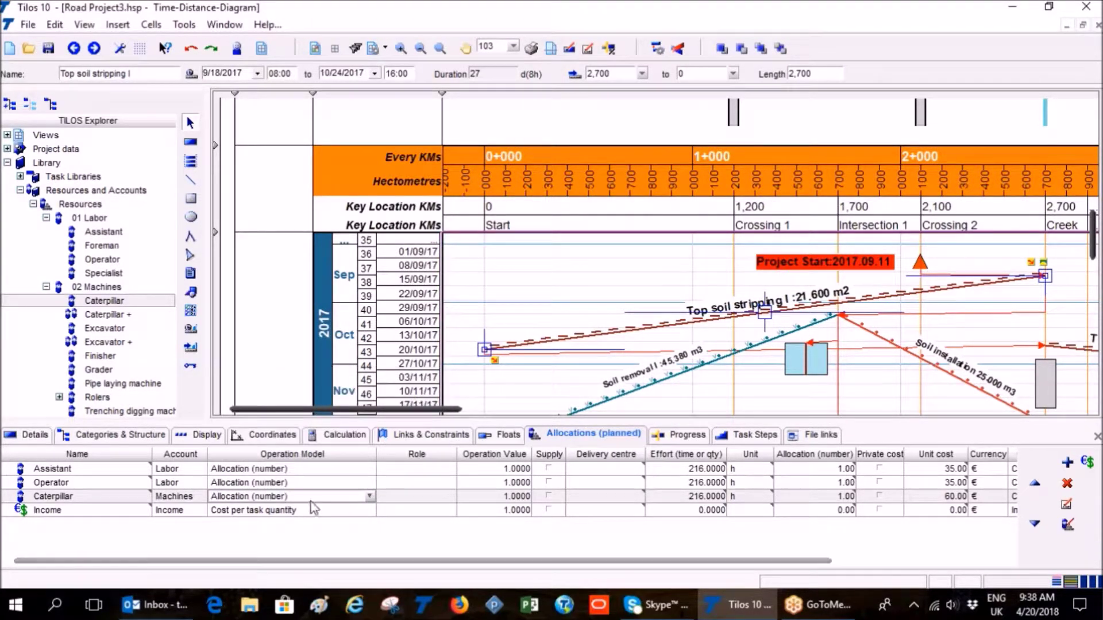
Set the Caterpillar allocation's operation model to Resource work rate (drives task work rate) and its operation value to 120.
click(365, 496)
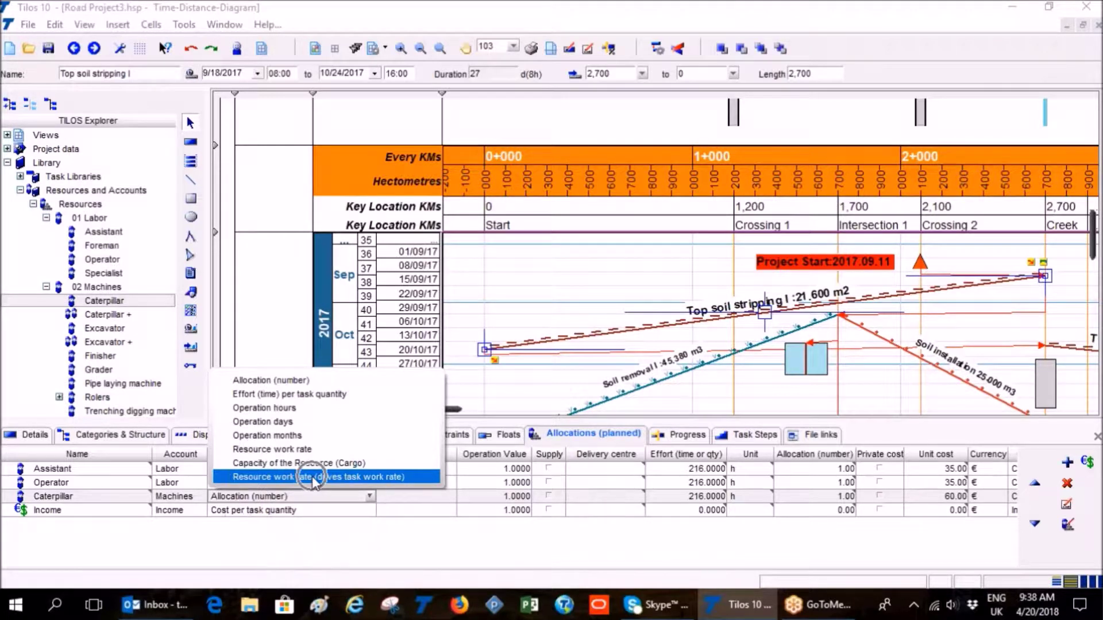
click(319, 476)
click(494, 498)
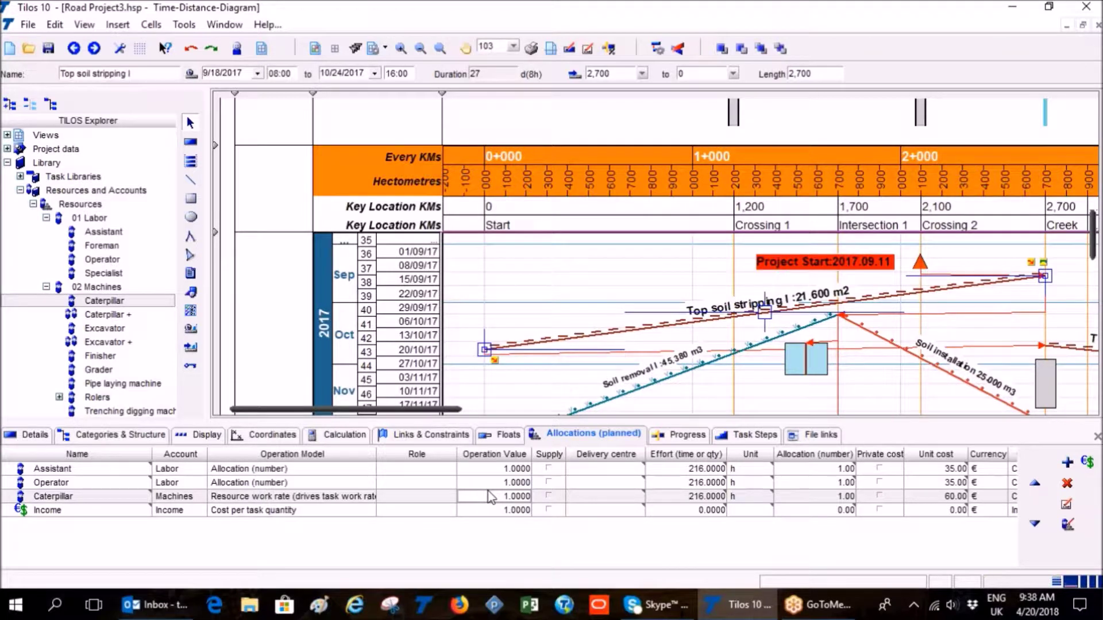
text(120)
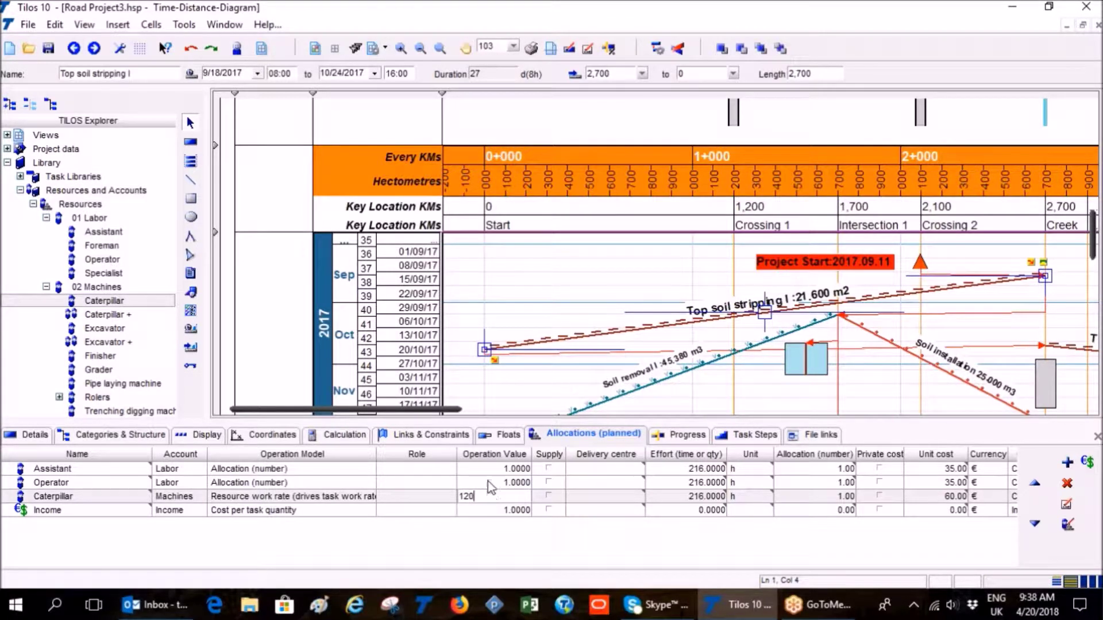
key(Return)
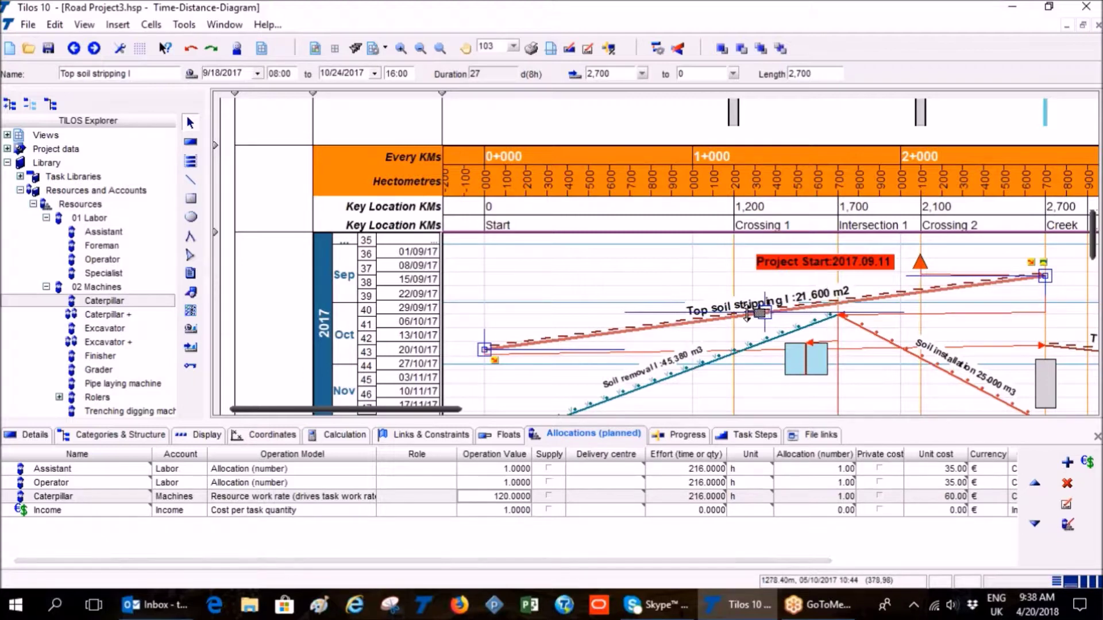
Have the task's work rate set by Resource work rate (allocations) in its calculation settings.
click(363, 438)
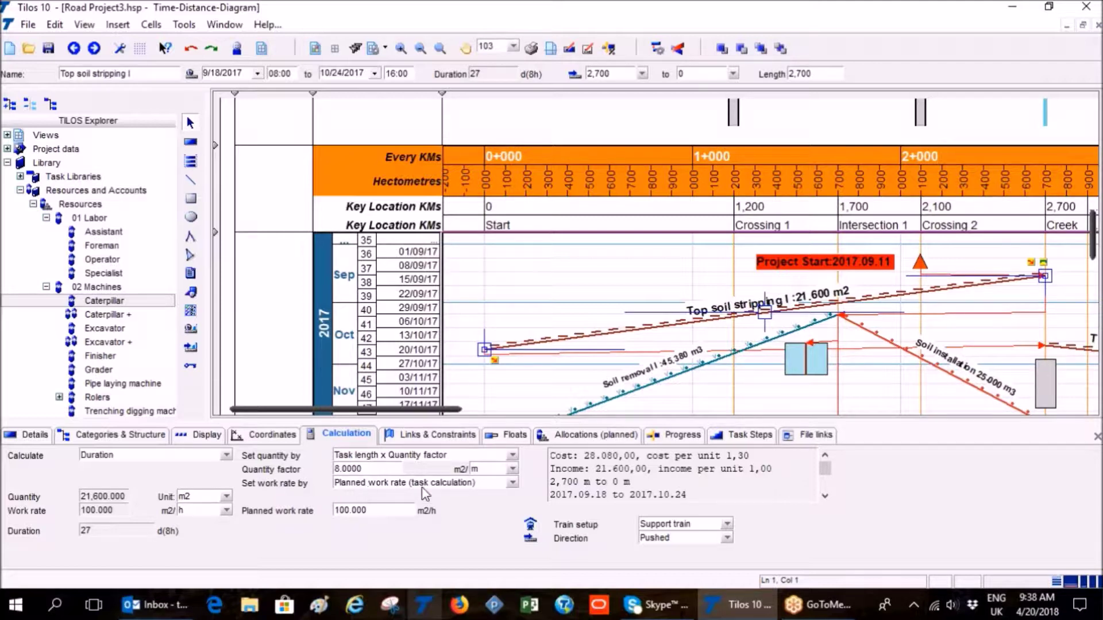
click(512, 483)
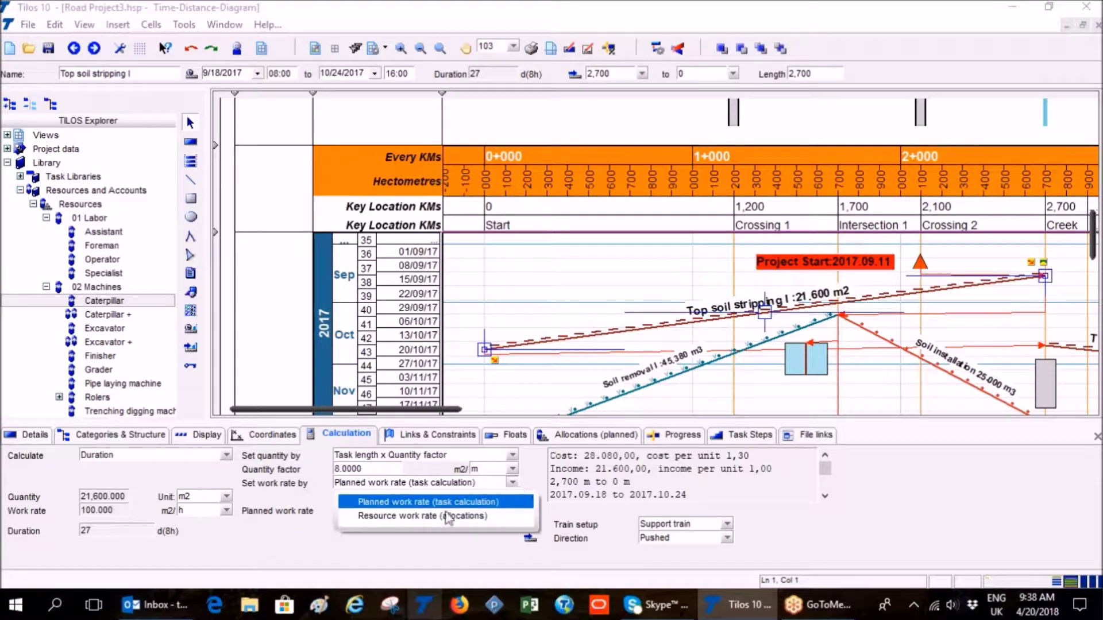
click(497, 515)
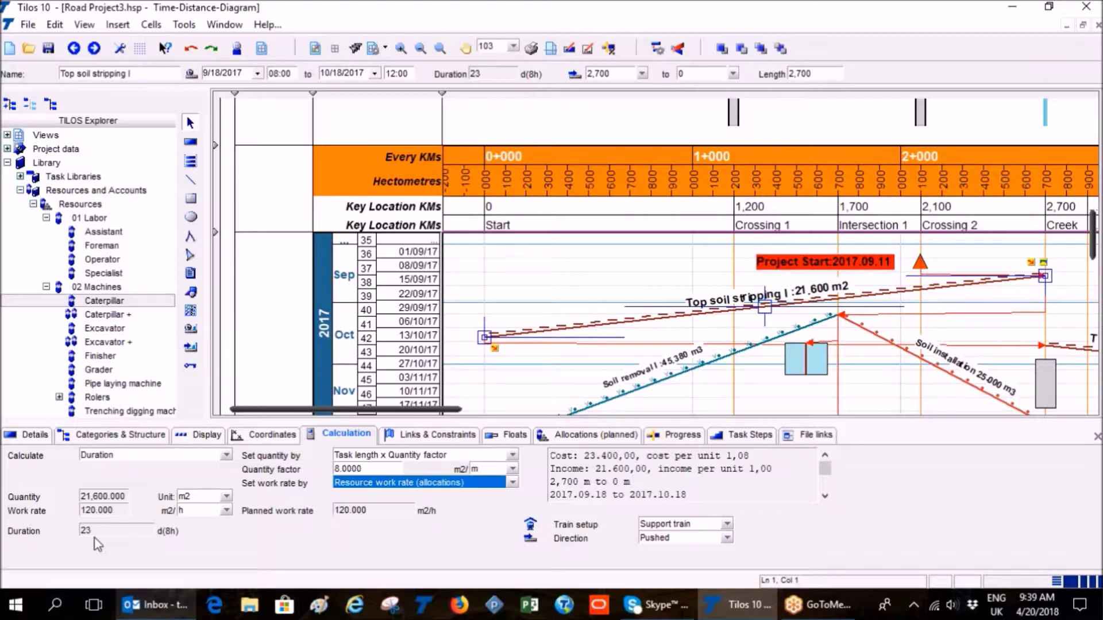
Add a second Caterpillar from the resource library to the task's planned allocations.
click(612, 438)
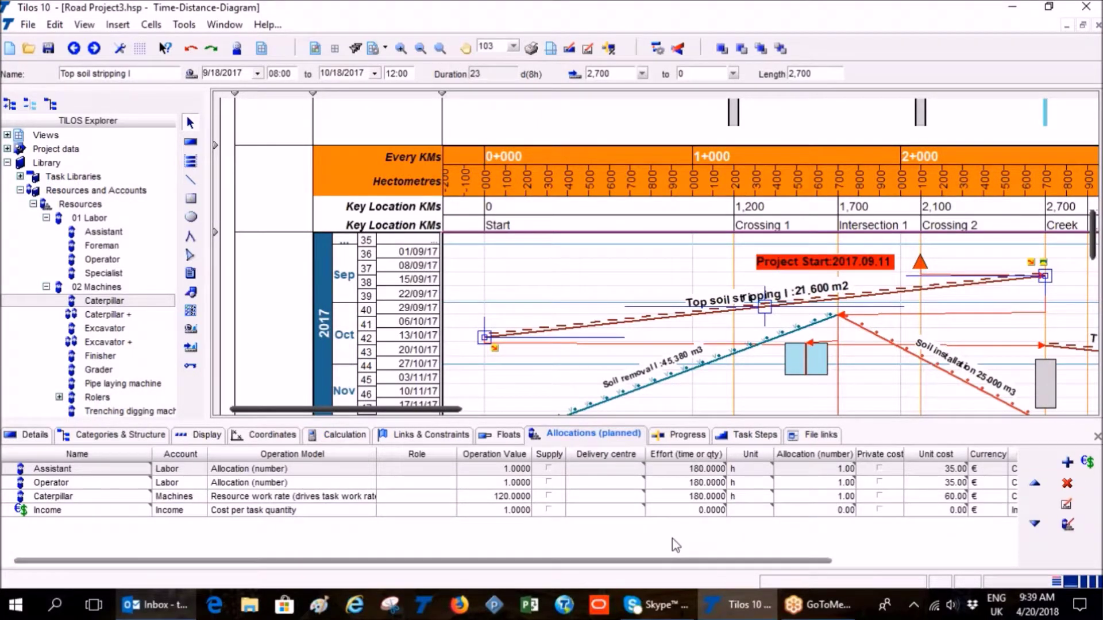
click(1068, 464)
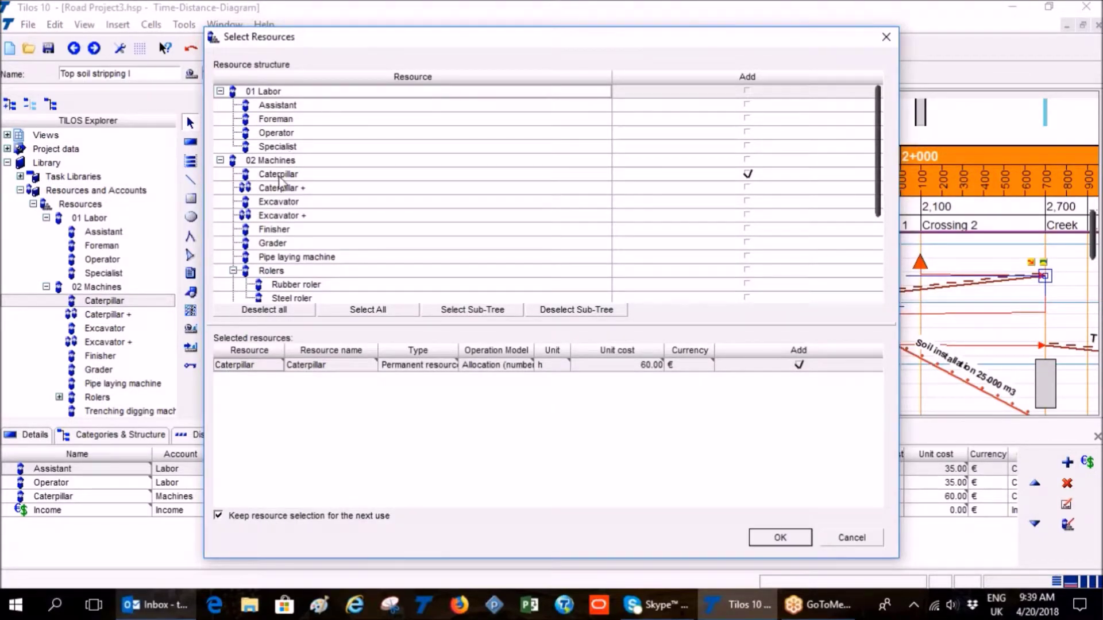
scroll(287, 164, down, 2)
scroll(286, 168, down, 2)
scroll(326, 202, up, 4)
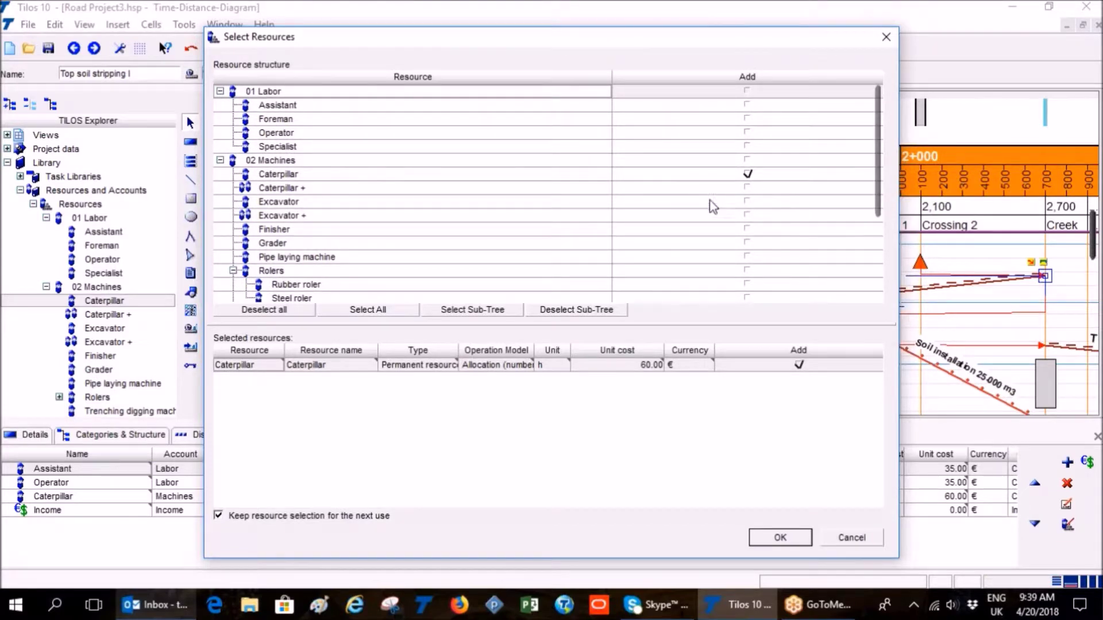
click(746, 177)
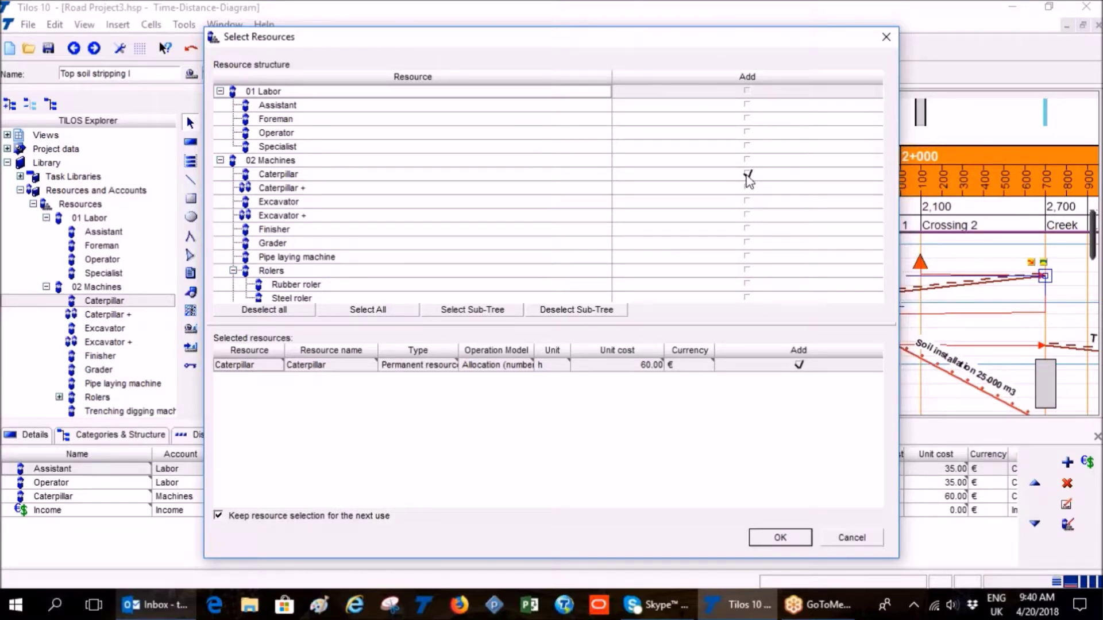
click(347, 175)
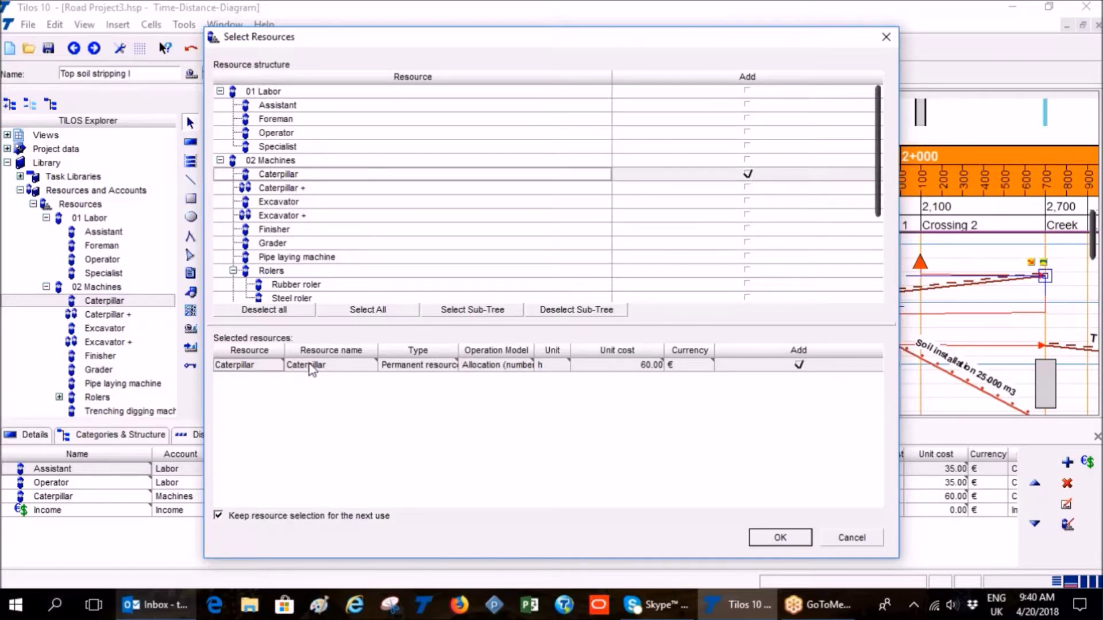
click(778, 538)
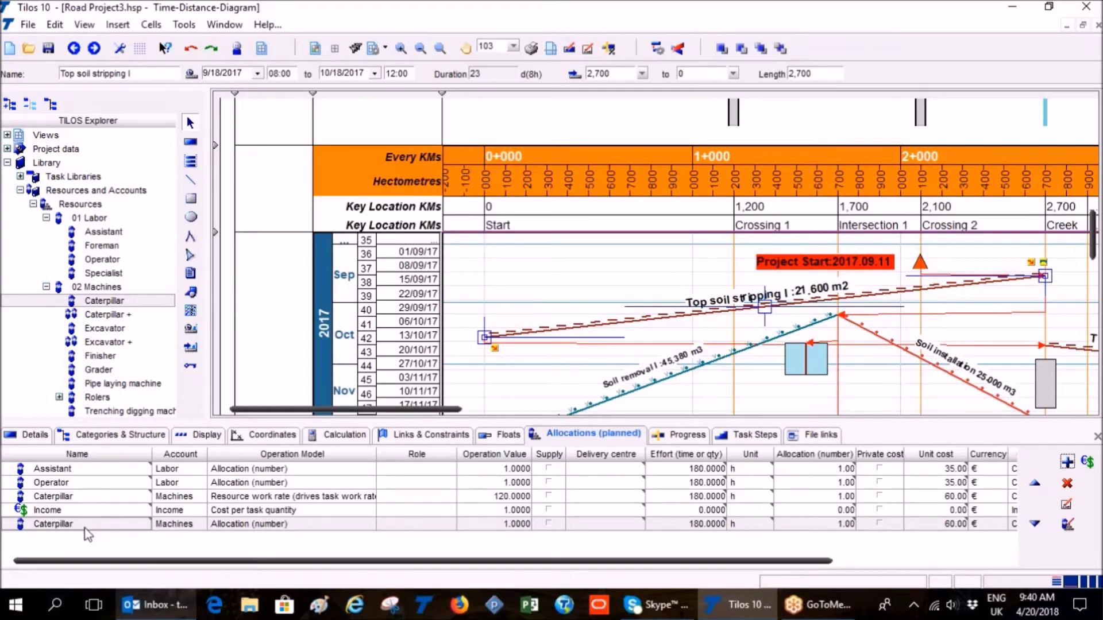
Set the second Caterpillar's operation model to Resource work rate (drives task work rate) with an operation value of 120.
click(352, 524)
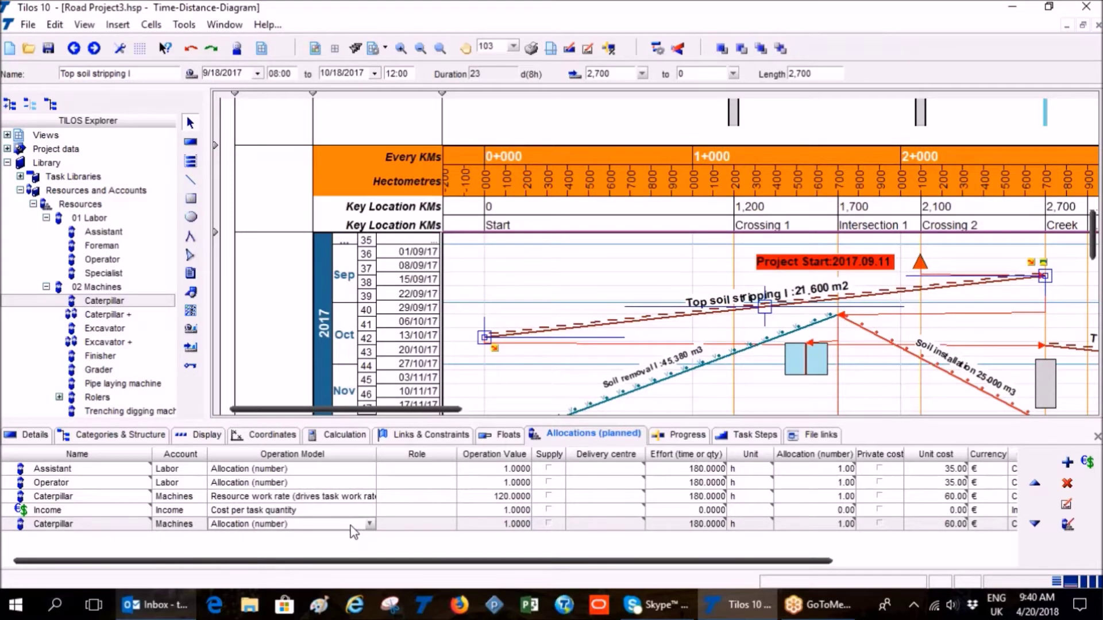
click(370, 524)
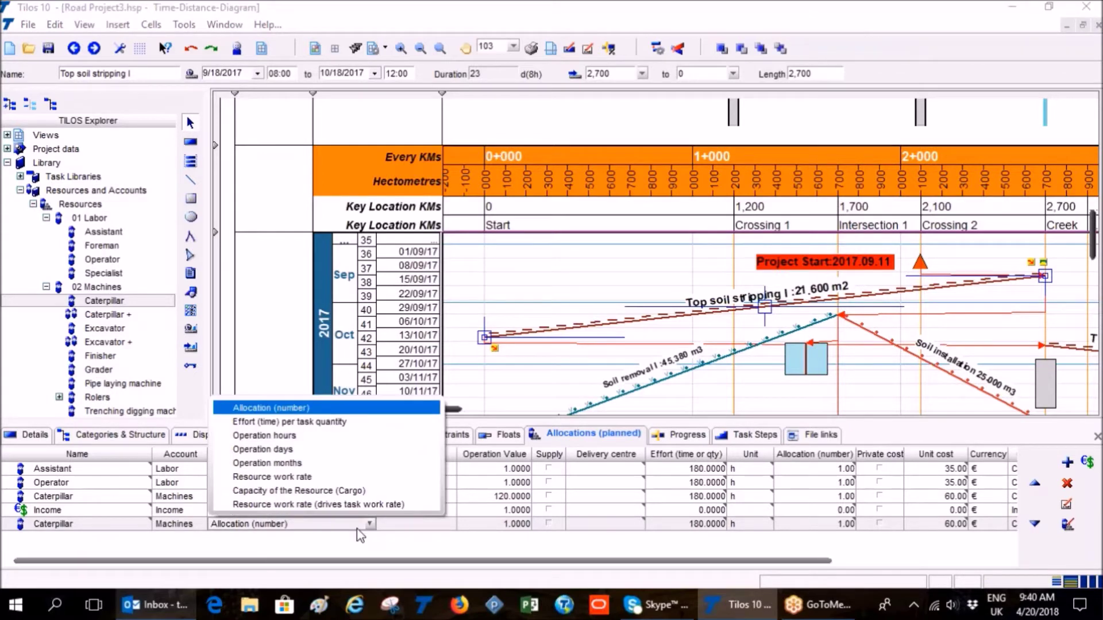
click(283, 505)
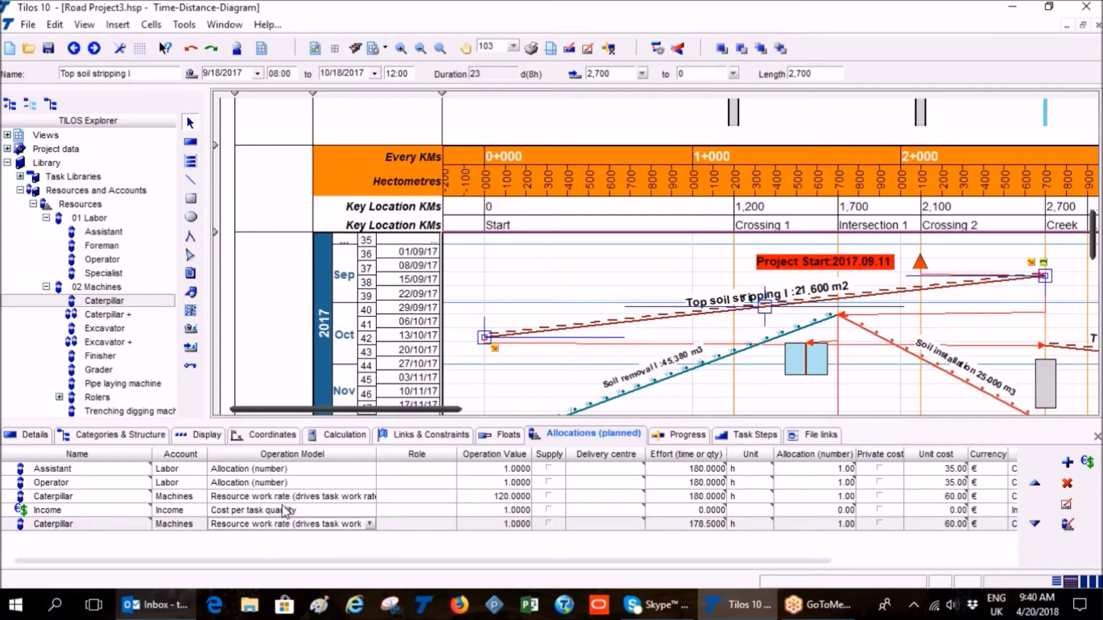
click(510, 524)
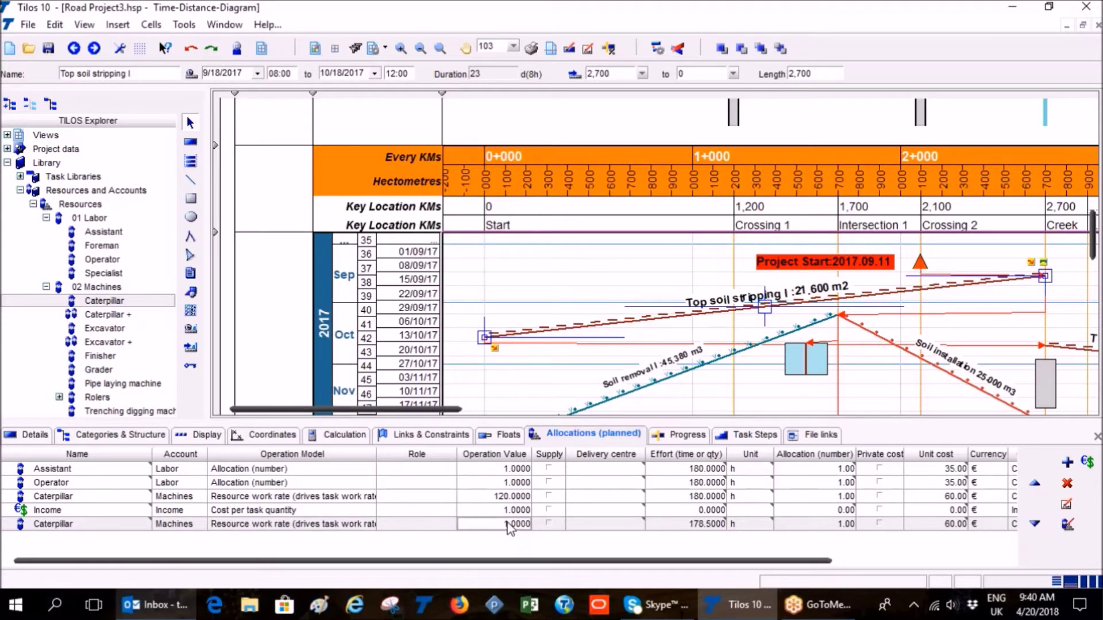
text(120)
key(Return)
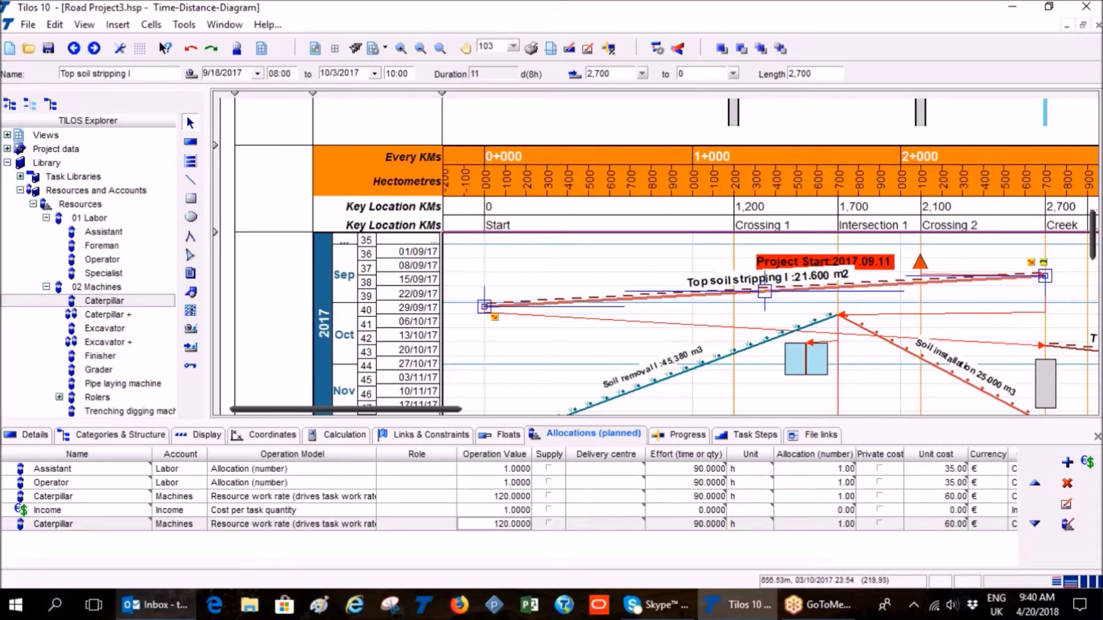
Check the planned work rate and duration of Top soil stripping I in the task's calculation settings.
click(523, 305)
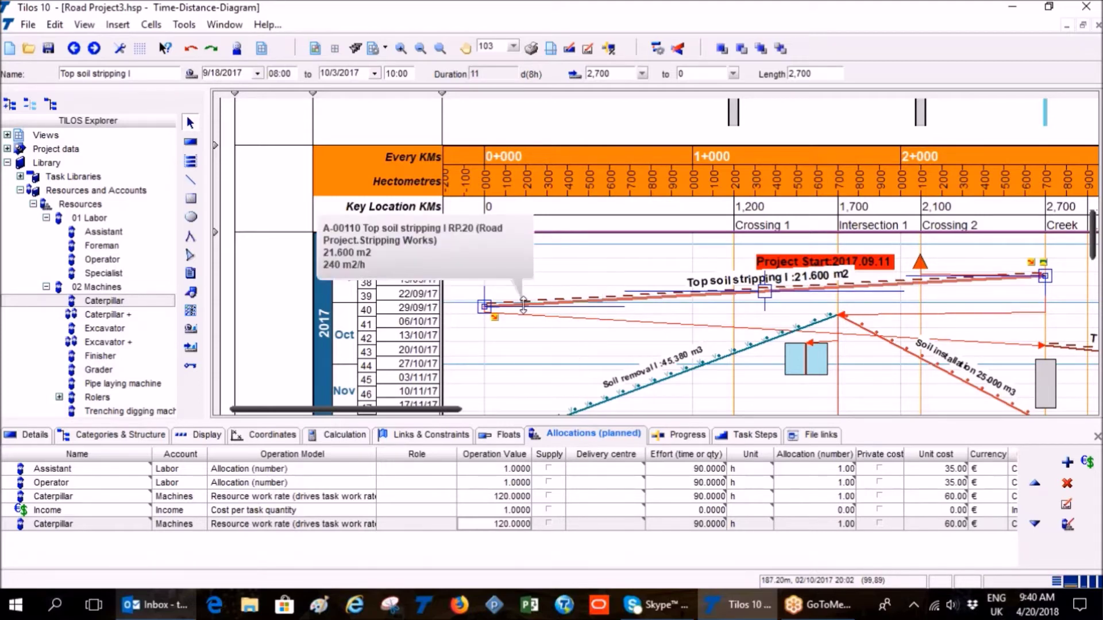
click(345, 435)
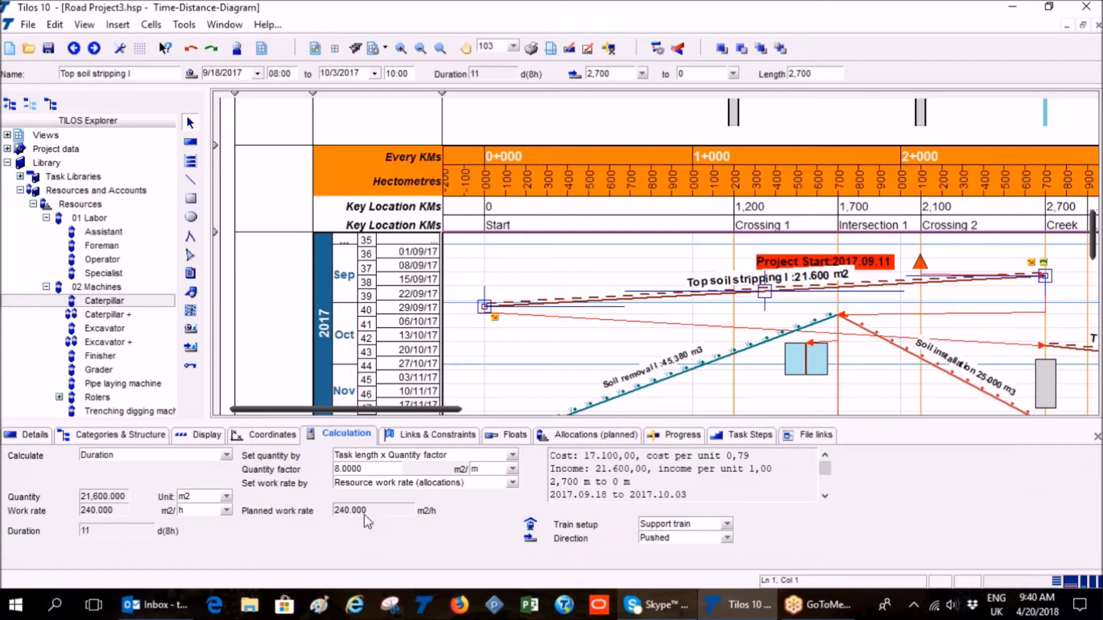